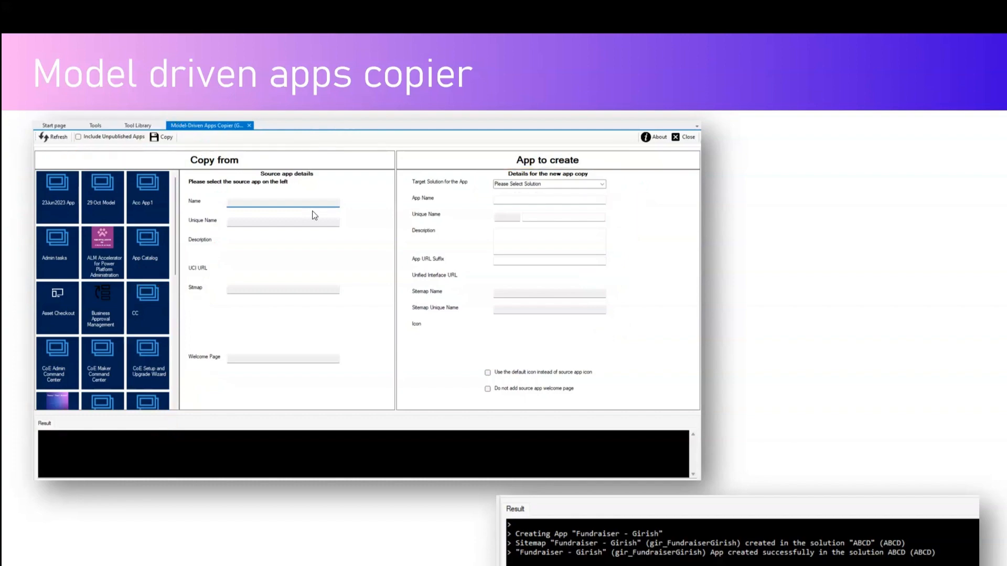
End the slide show, switch to Power Apps in the browser and open the environment's Apps list.
{"action": "key", "text": "Escape"}
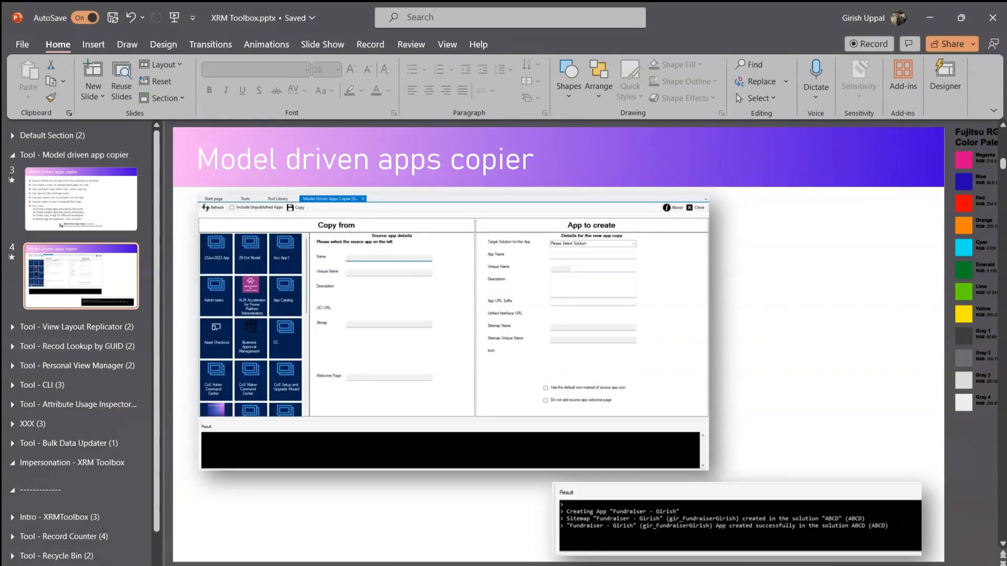
{"action": "key", "text": "alt+Tab"}
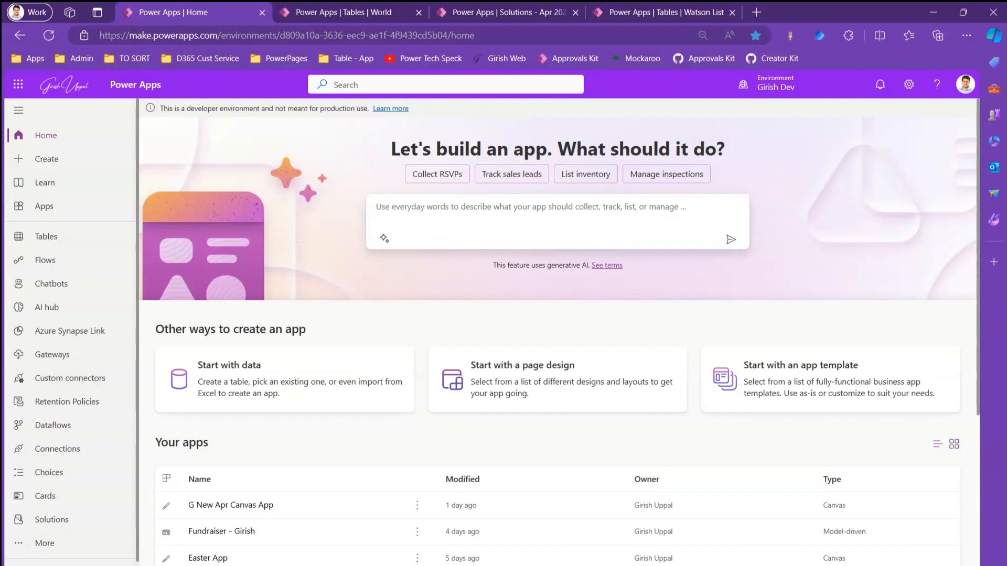
{"action": "left_click", "coordinate": [69, 211]}
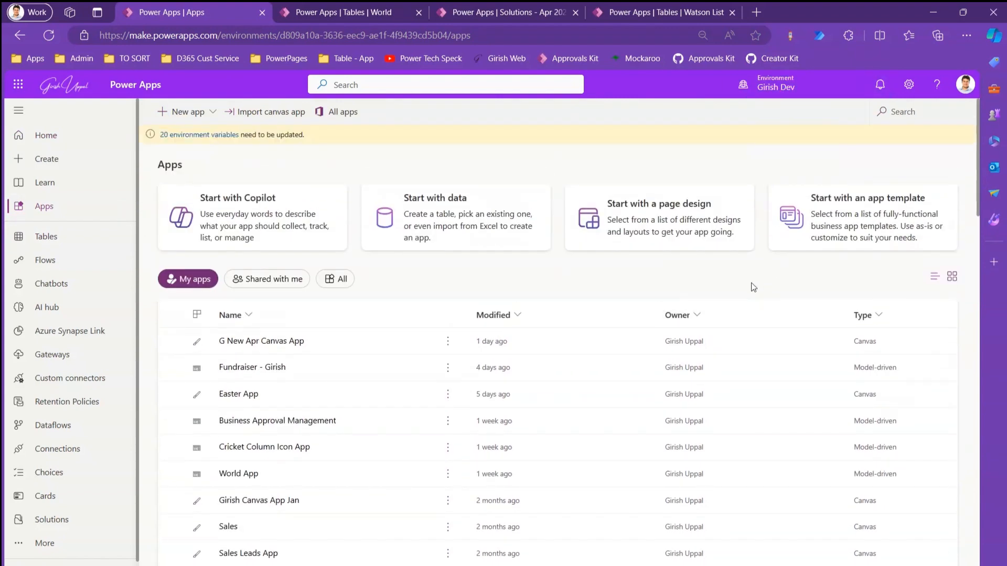
{"action": "left_click", "coordinate": [864, 316]}
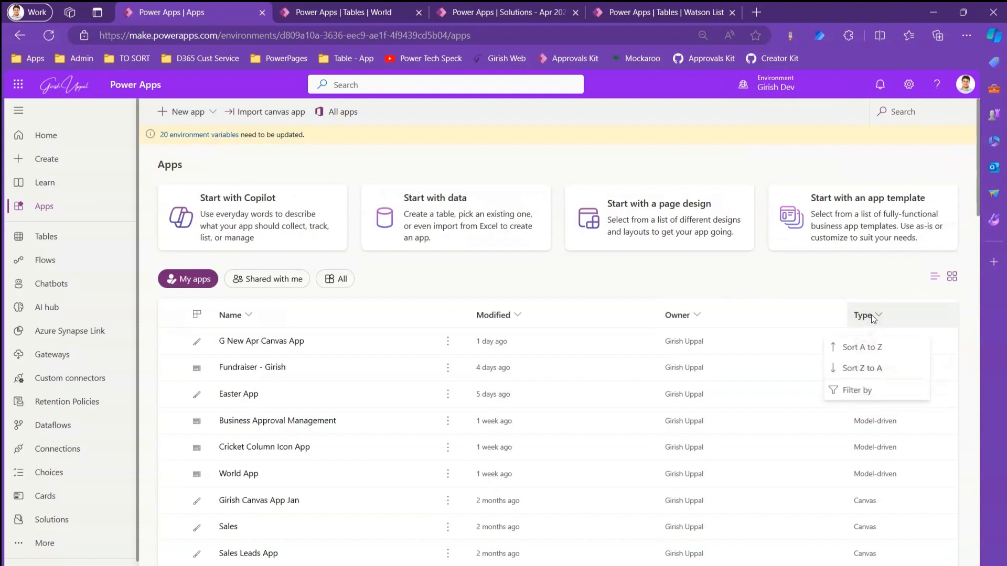
{"action": "left_click", "coordinate": [860, 391]}
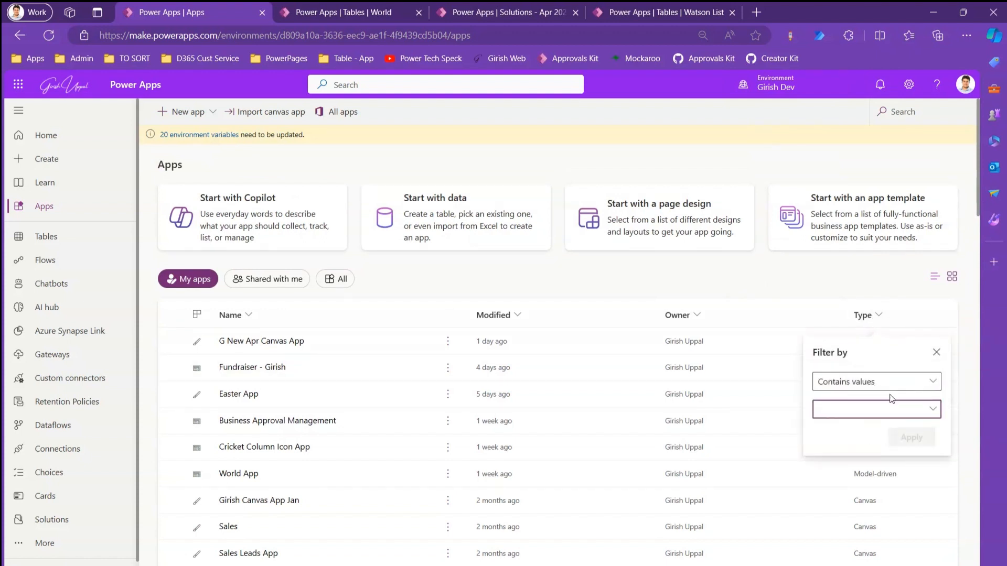
{"action": "left_click", "coordinate": [889, 413]}
{"action": "left_click", "coordinate": [852, 450]}
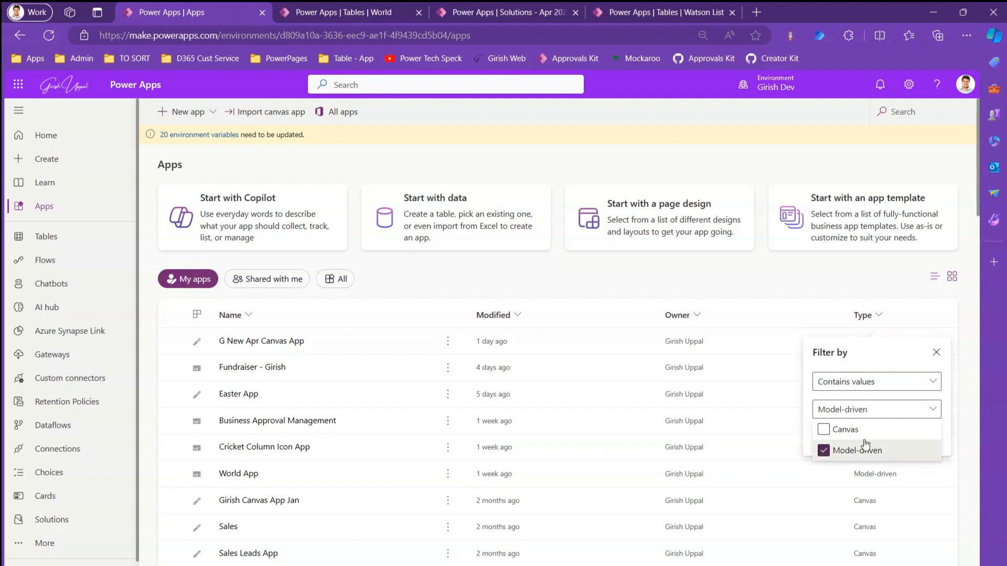
{"action": "left_click", "coordinate": [841, 290]}
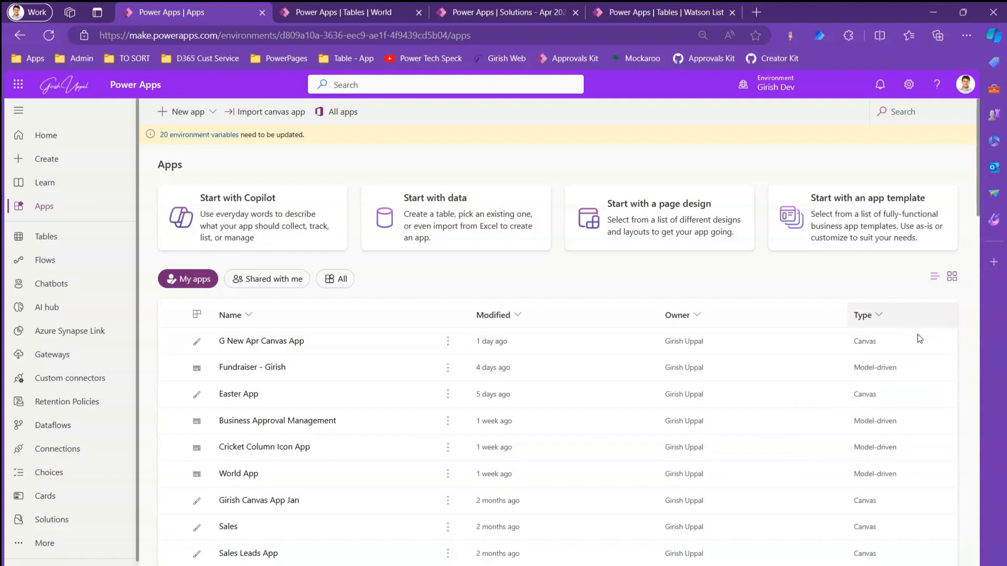
Filter the apps list by Type so that it contains only Model-driven apps.
{"action": "left_click", "coordinate": [886, 322]}
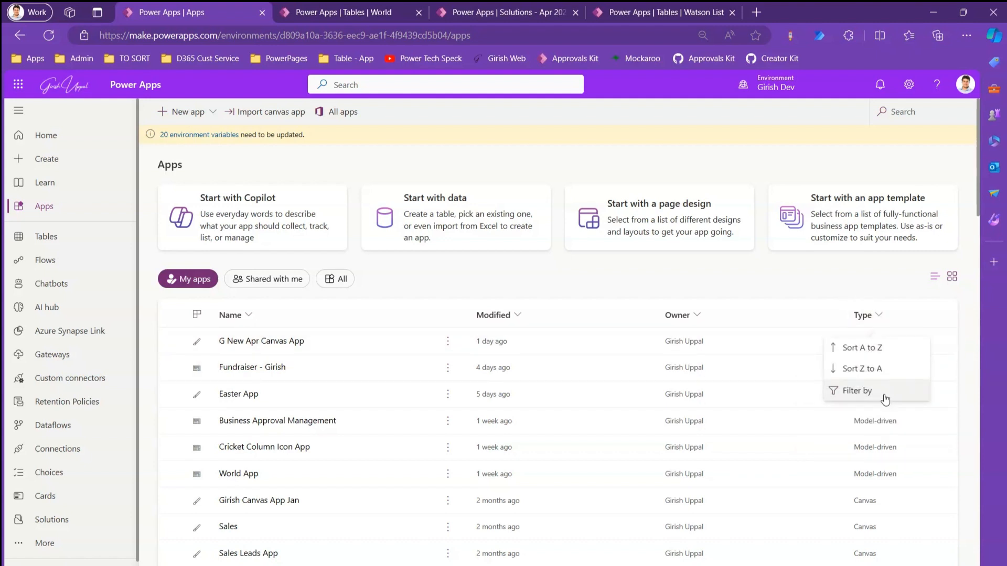
{"action": "left_click", "coordinate": [885, 394]}
{"action": "left_click", "coordinate": [869, 413]}
{"action": "left_click", "coordinate": [840, 450]}
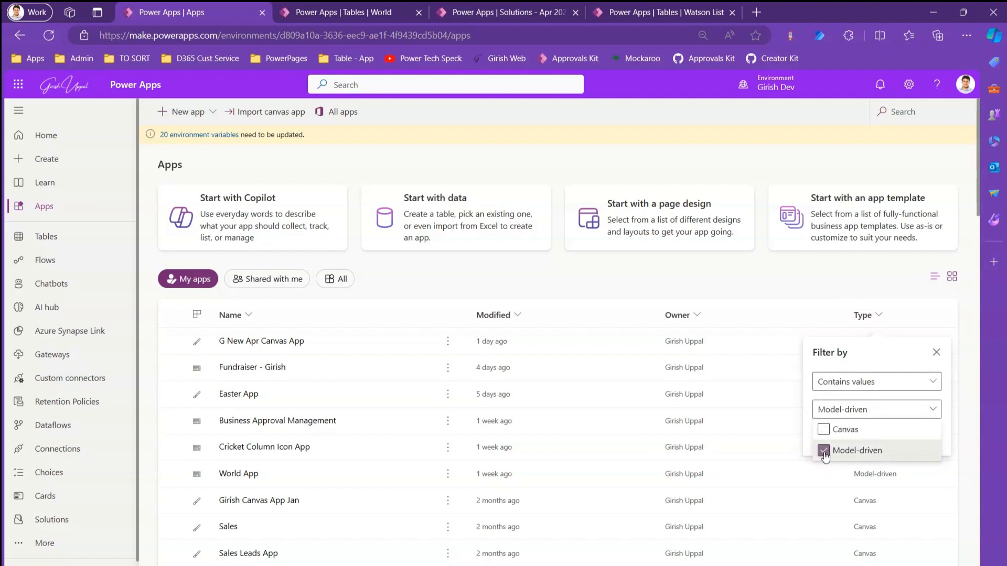
{"action": "left_click", "coordinate": [867, 409]}
{"action": "left_click", "coordinate": [911, 437]}
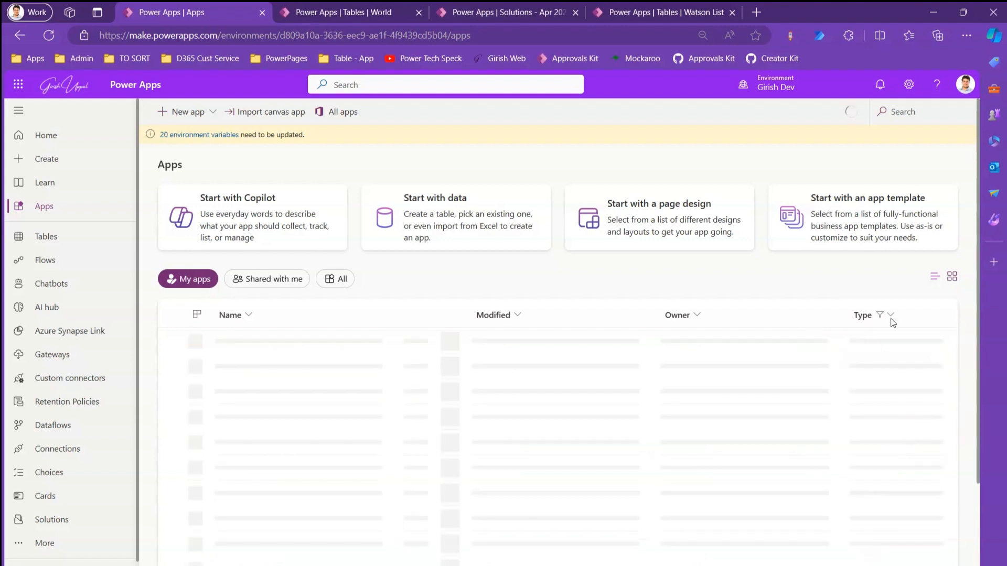
Display the filtered apps as cards and look through the whole list.
{"action": "left_click_drag", "start_coordinate": [977, 276], "coordinate": [987, 254]}
{"action": "left_click", "coordinate": [950, 278]}
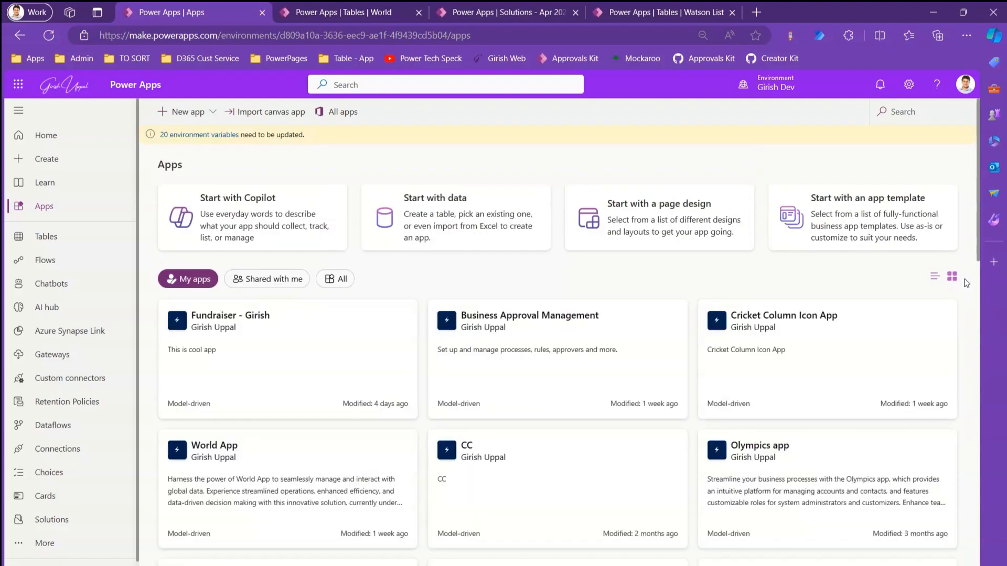
{"action": "left_click_drag", "start_coordinate": [976, 254], "coordinate": [990, 561]}
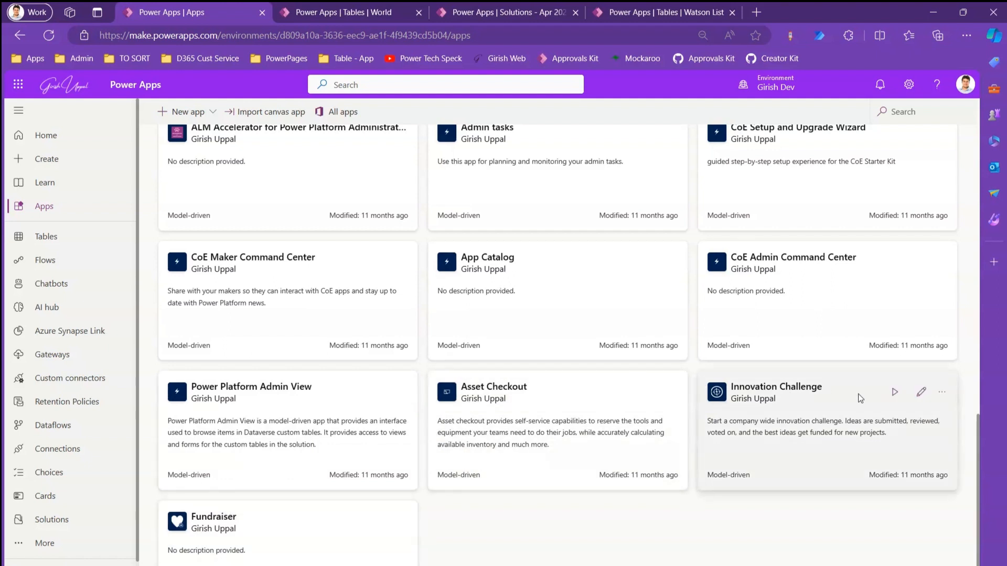
{"action": "left_click_drag", "start_coordinate": [979, 429], "coordinate": [980, 195]}
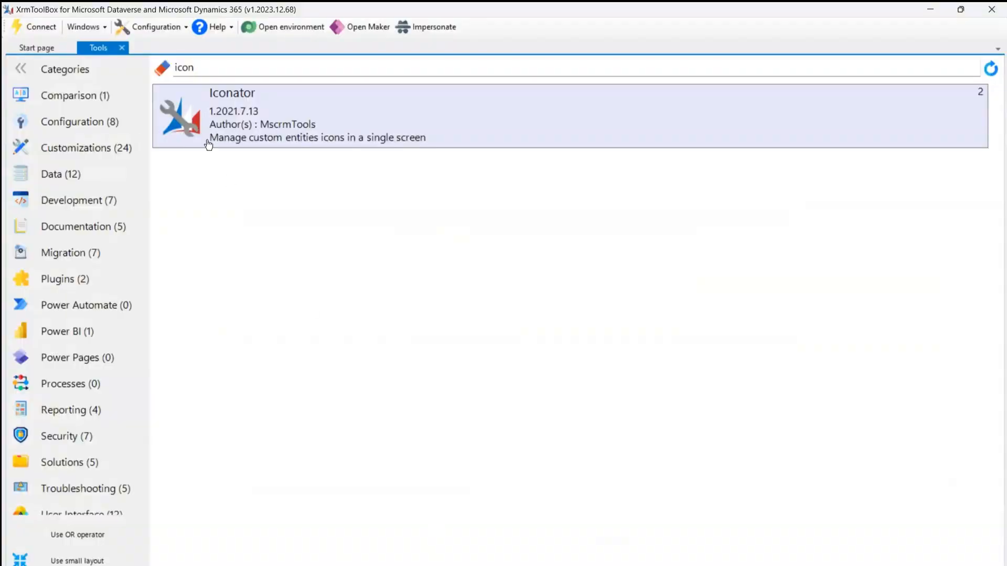
Search the tools for "model" and open the Model-Driven Apps Copier.
{"action": "left_click_drag", "start_coordinate": [197, 68], "coordinate": [140, 68]}
{"action": "key", "text": "BackSpace"}
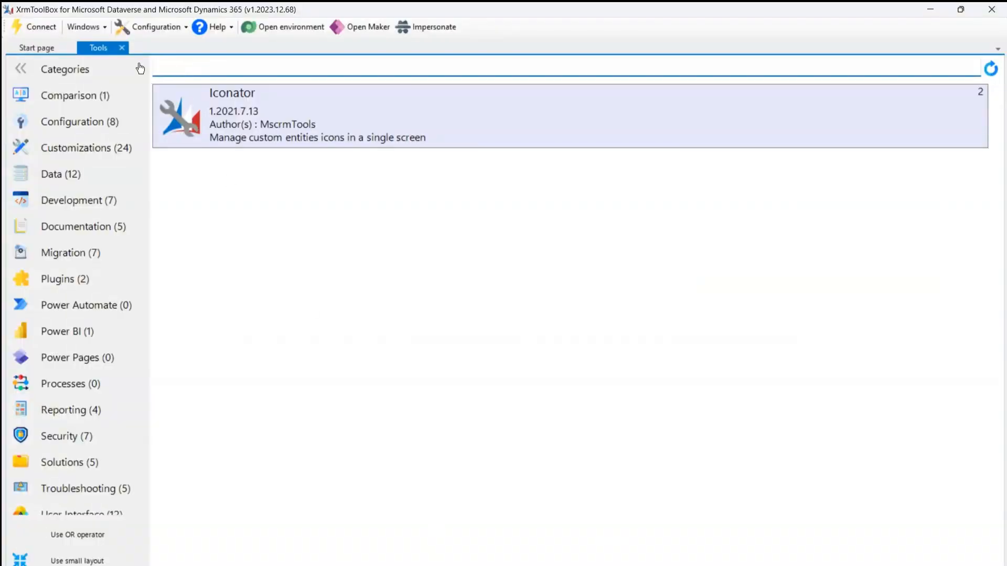
{"action": "type", "text": "model"}
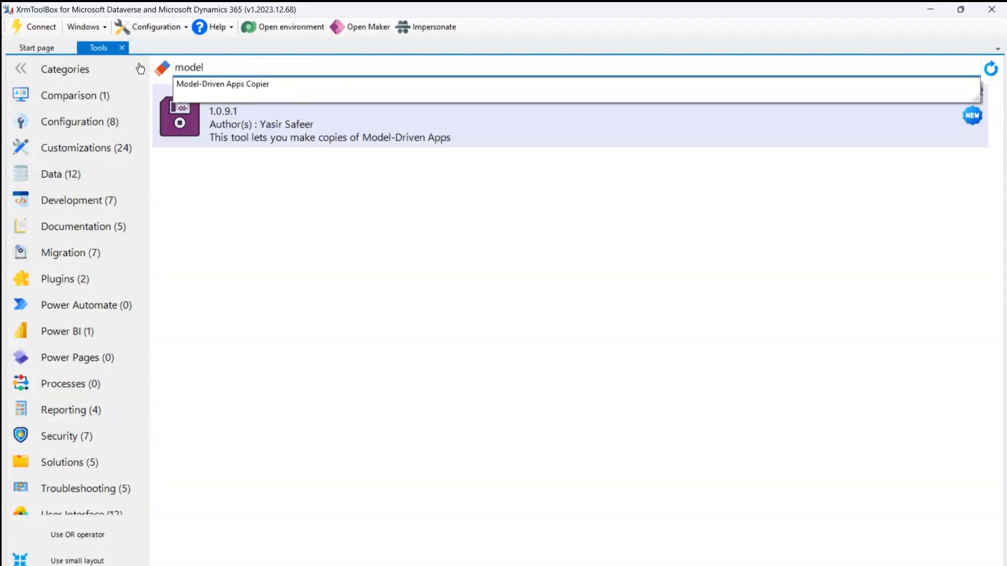
{"action": "left_click", "coordinate": [196, 84]}
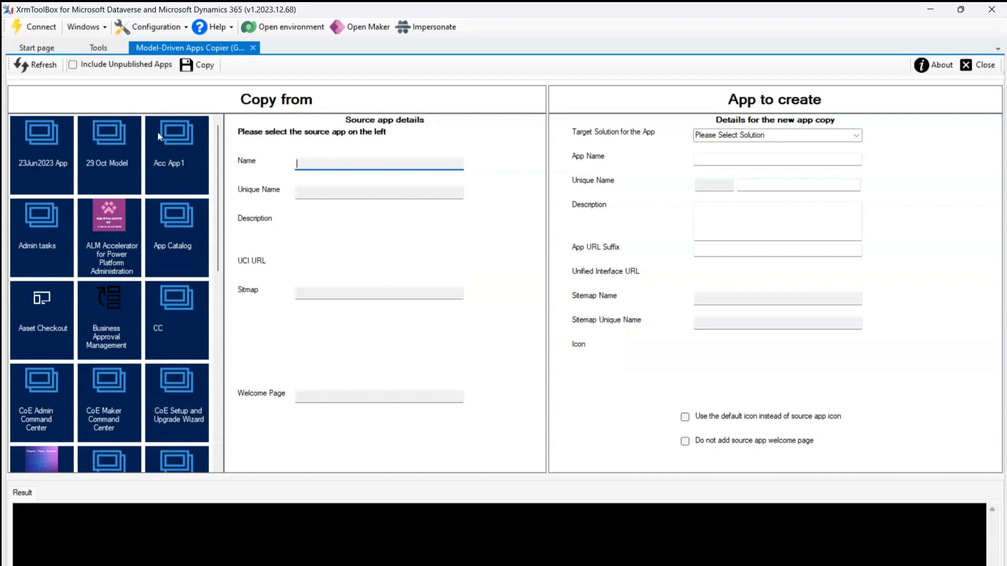
Include unpublished apps in the source app list, look through it, and exclude them again.
{"action": "left_click_drag", "start_coordinate": [219, 136], "coordinate": [219, 172]}
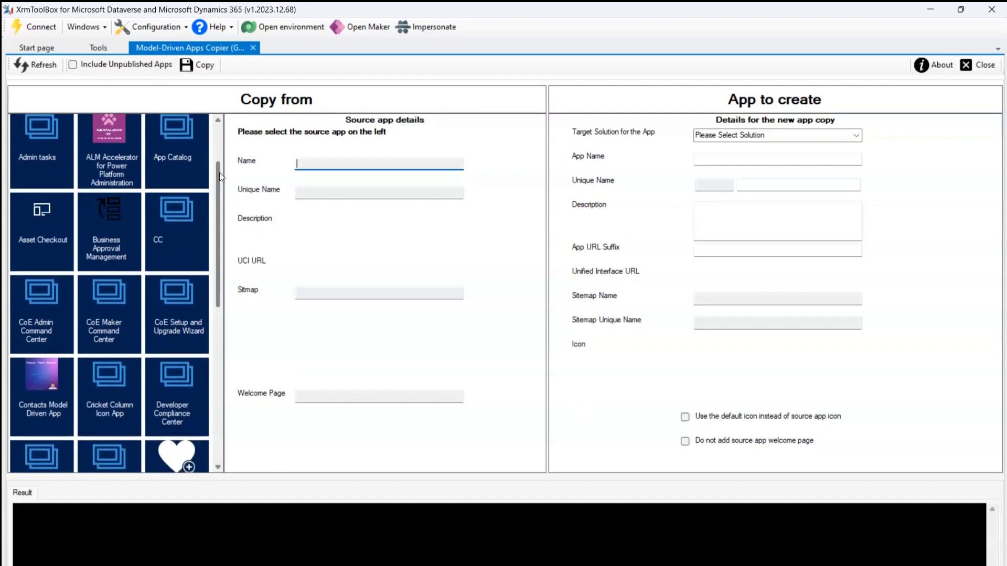
{"action": "left_click", "coordinate": [73, 65]}
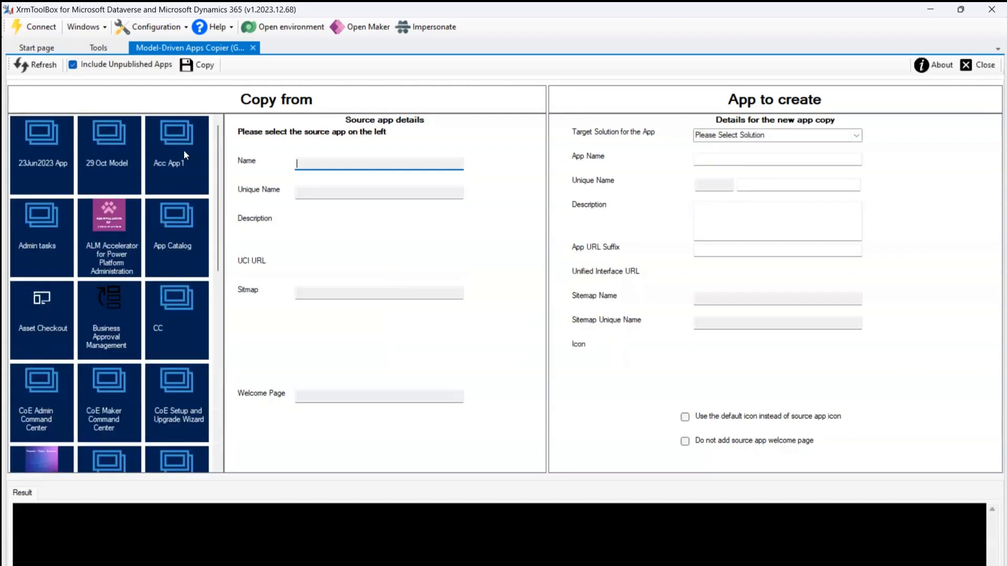
{"action": "left_click_drag", "start_coordinate": [218, 184], "coordinate": [76, 79]}
{"action": "left_click", "coordinate": [73, 65]}
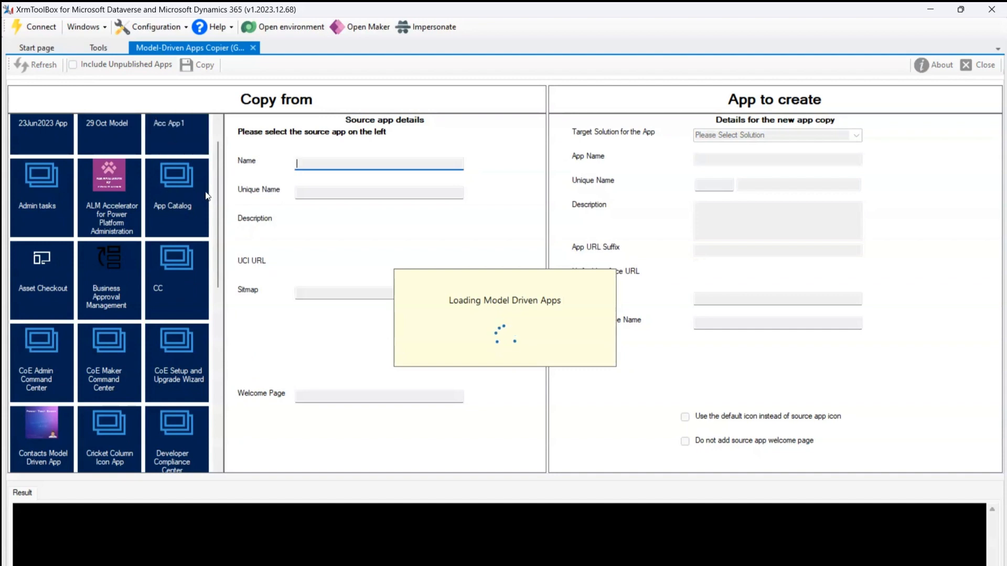
{"action": "left_click_drag", "start_coordinate": [219, 191], "coordinate": [215, 310]}
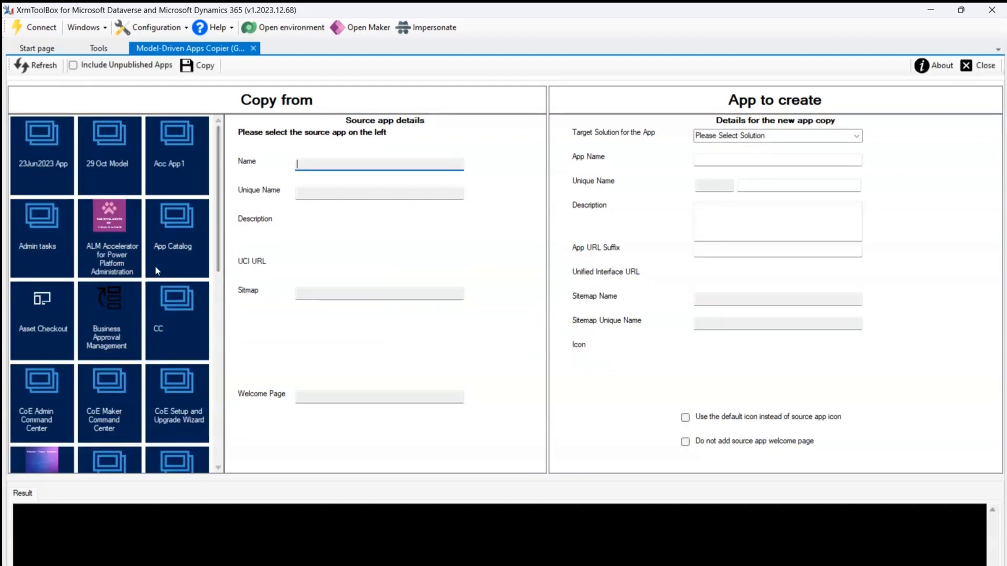
Select Olympics app as the source app and set Equinox as the target solution.
{"action": "left_click_drag", "start_coordinate": [217, 246], "coordinate": [233, 409]}
{"action": "left_click", "coordinate": [102, 333]}
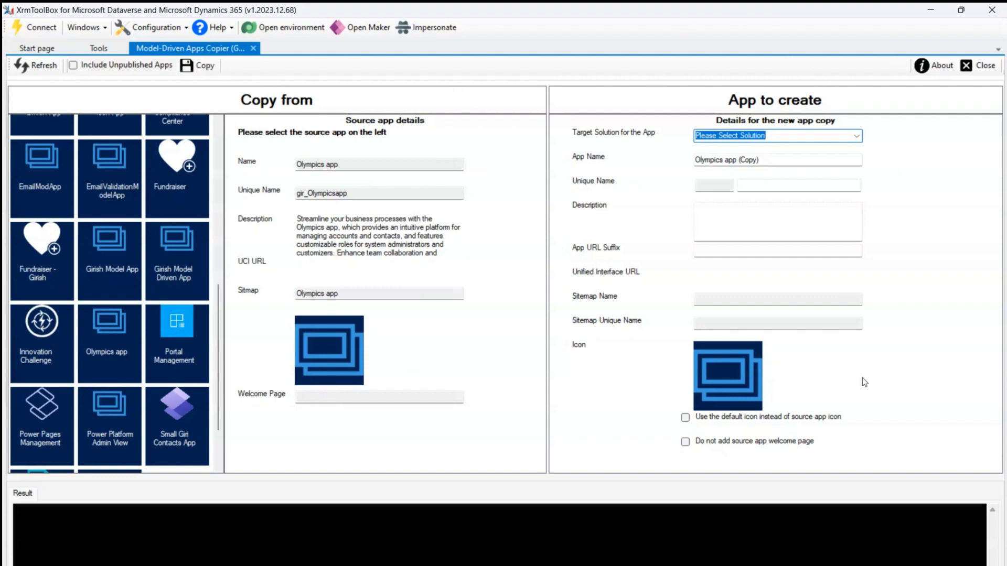
{"action": "left_click", "coordinate": [857, 136]}
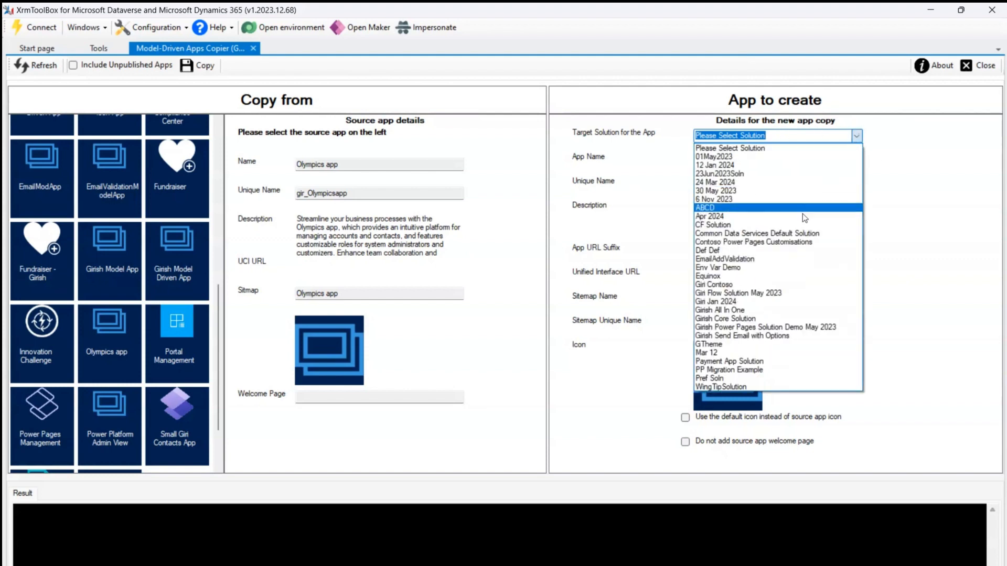
{"action": "left_click", "coordinate": [772, 277]}
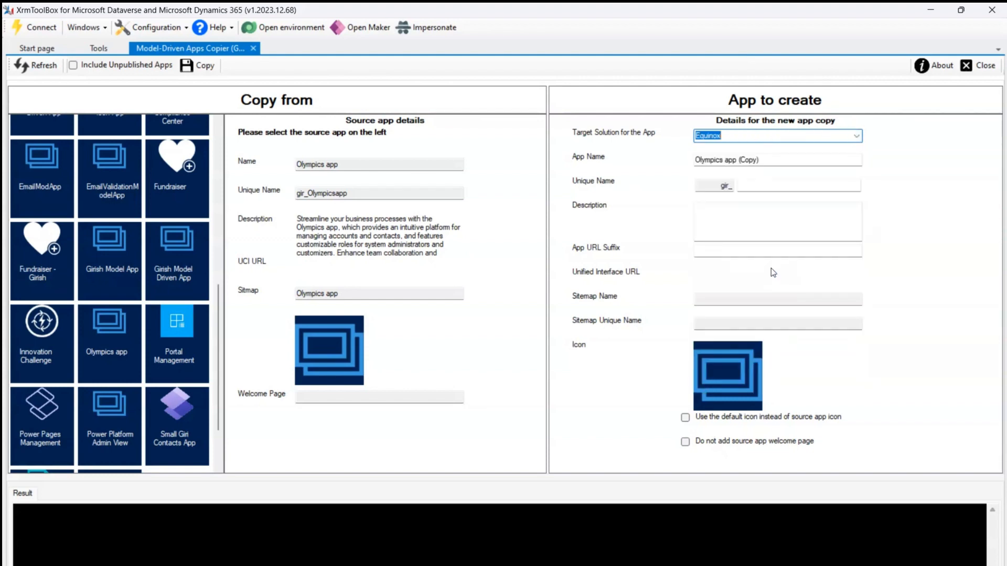
Name the new app "Olympics app Apr 2024" and have OlympicsappApr2024 filled in as its unique name.
{"action": "left_click", "coordinate": [789, 183]}
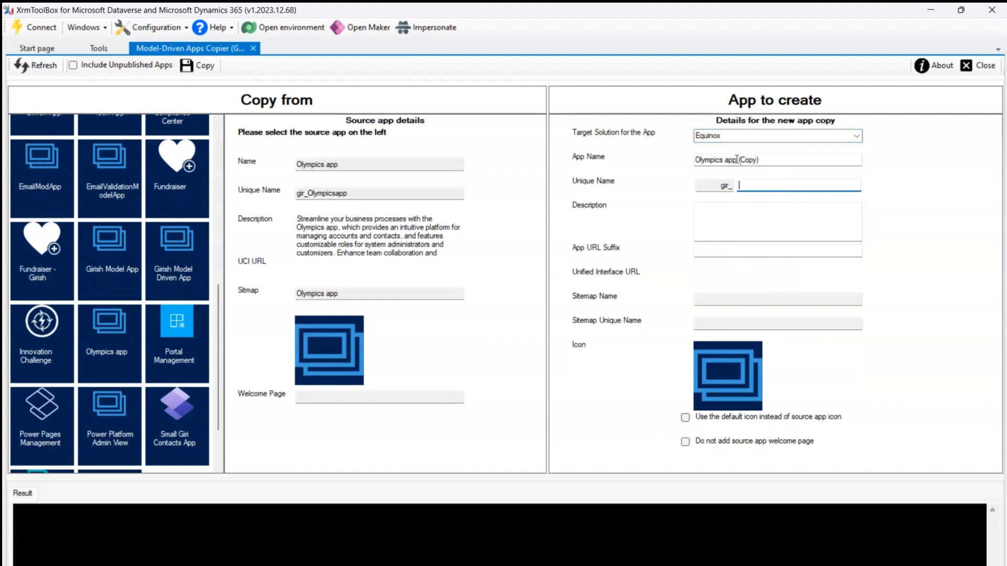
{"action": "left_click_drag", "start_coordinate": [738, 159], "coordinate": [764, 159]}
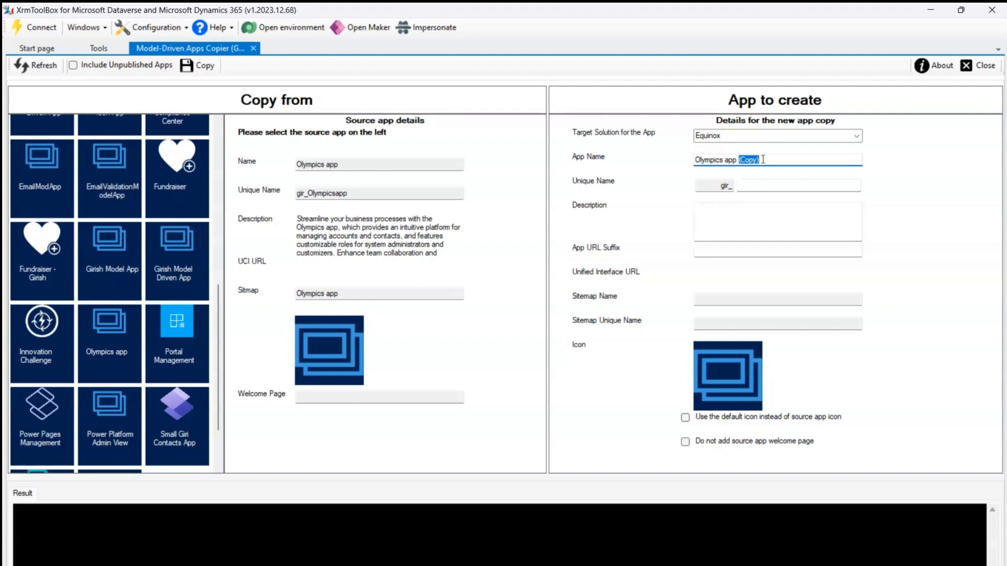
{"action": "type", "text": "Apr"}
{"action": "type", "text": "2024"}
{"action": "left_click", "coordinate": [741, 186]}
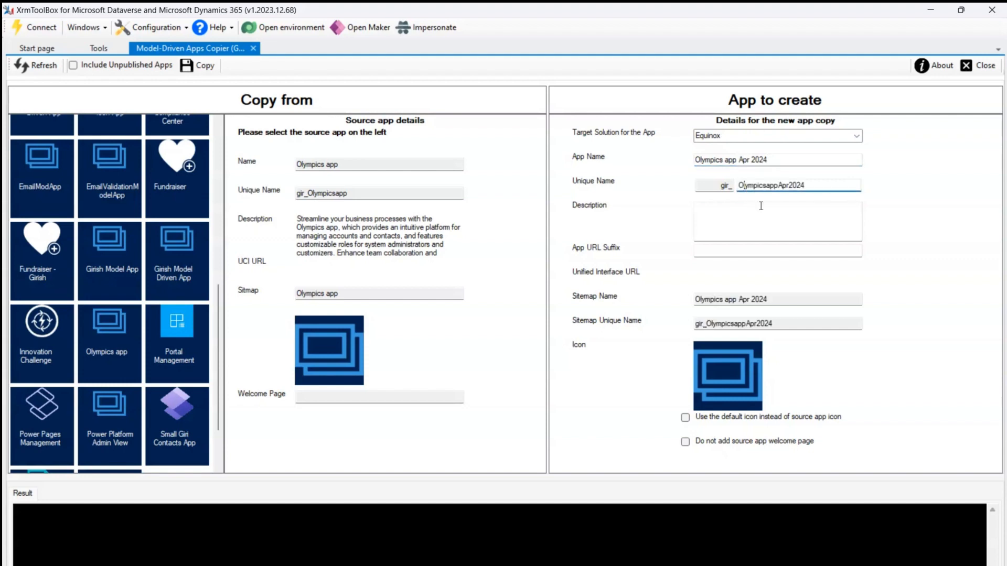
Enter "desc" as the new app's description and check its sitemap name and sitemap unique name.
{"action": "left_click", "coordinate": [752, 215]}
{"action": "type", "text": "desc"}
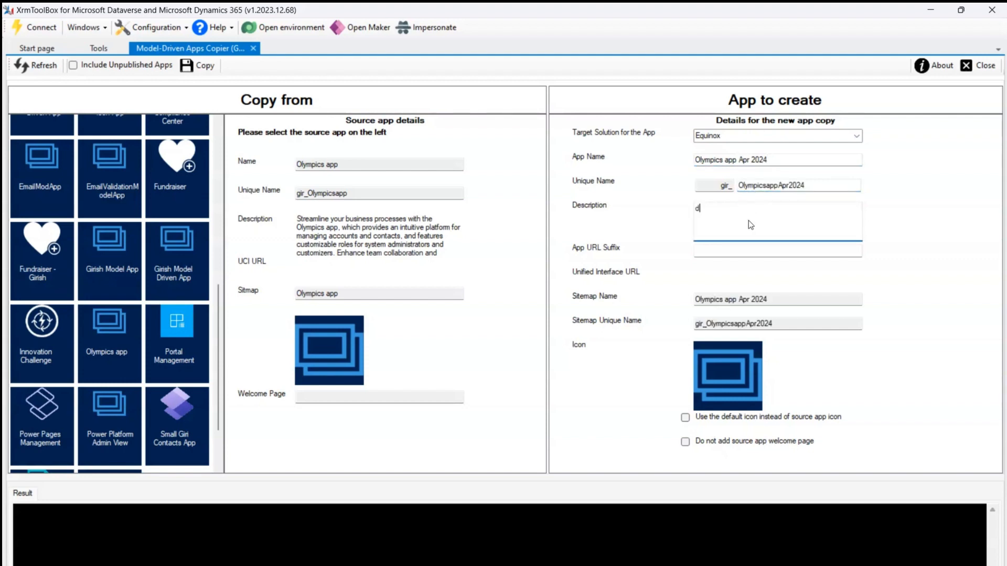
{"action": "left_click", "coordinate": [709, 297]}
{"action": "left_click", "coordinate": [728, 321]}
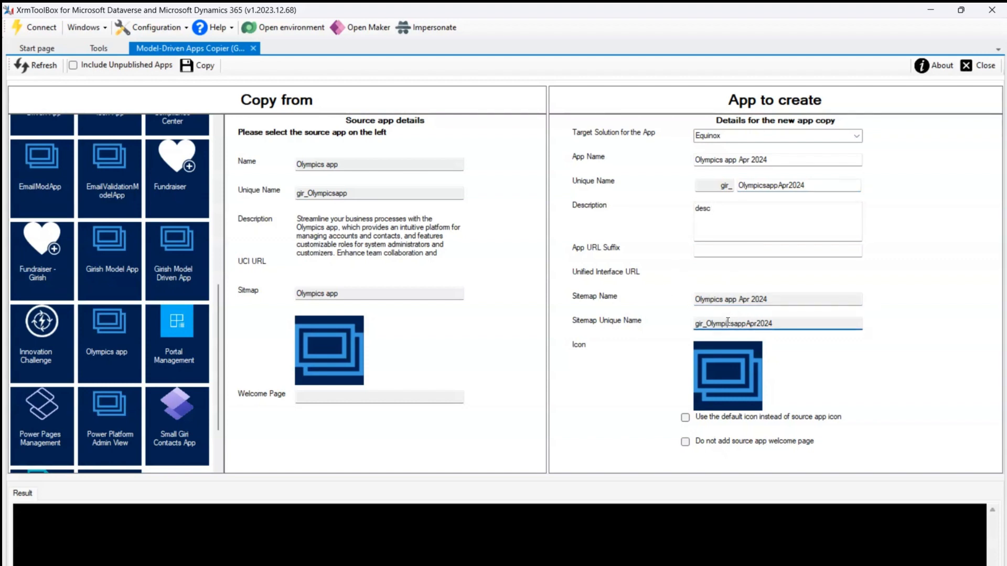
Try the option to use the default icon instead of the source app icon, leaving it off.
{"action": "left_click", "coordinate": [686, 419]}
{"action": "left_click", "coordinate": [685, 420]}
{"action": "left_click", "coordinate": [685, 418]}
{"action": "left_click", "coordinate": [685, 419]}
Back out of the copy confirmation, try "olymp" as the App URL Suffix, and clear it again.
{"action": "left_click", "coordinate": [194, 67]}
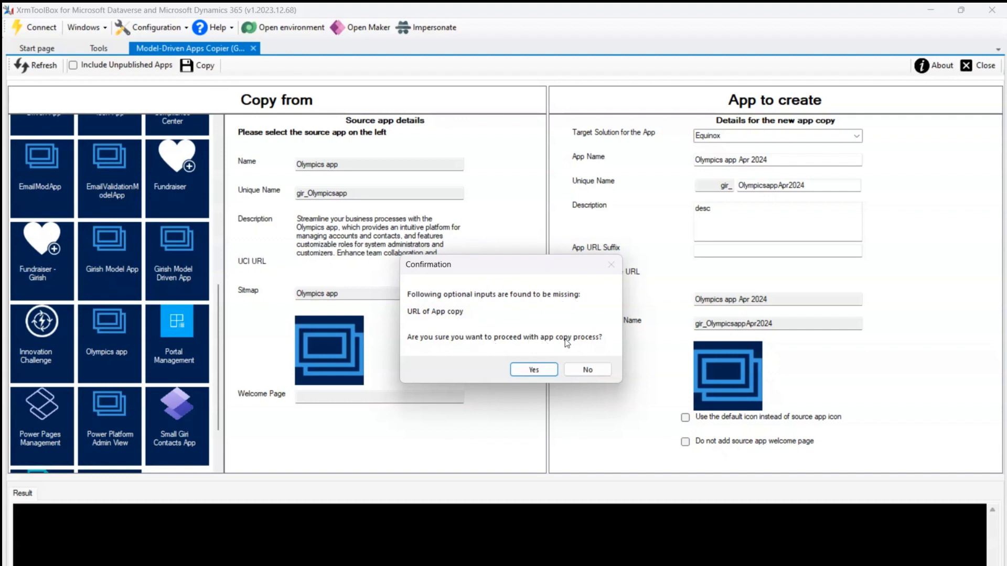
{"action": "left_click", "coordinate": [596, 368]}
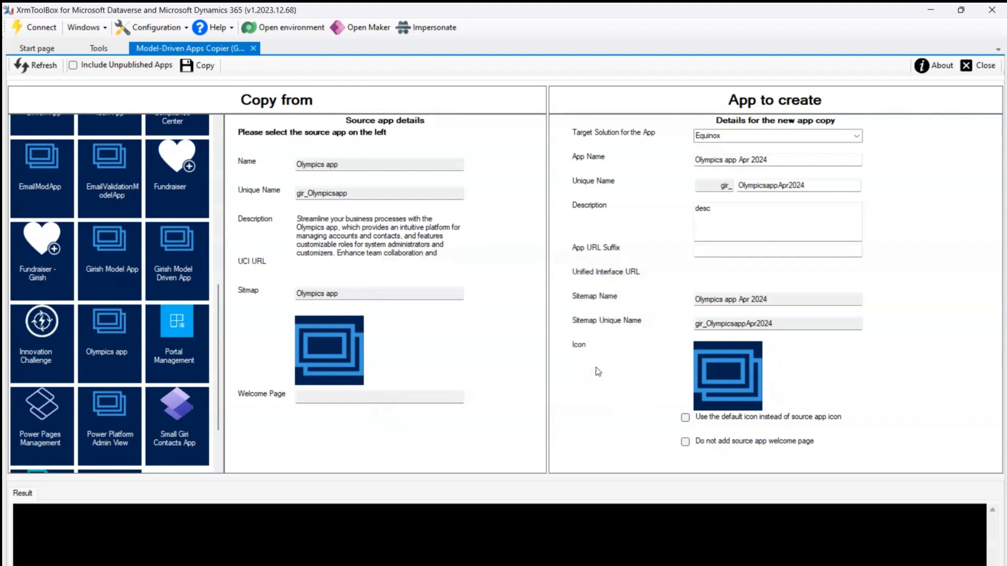
{"action": "left_click", "coordinate": [705, 252]}
{"action": "type", "text": "olymp"}
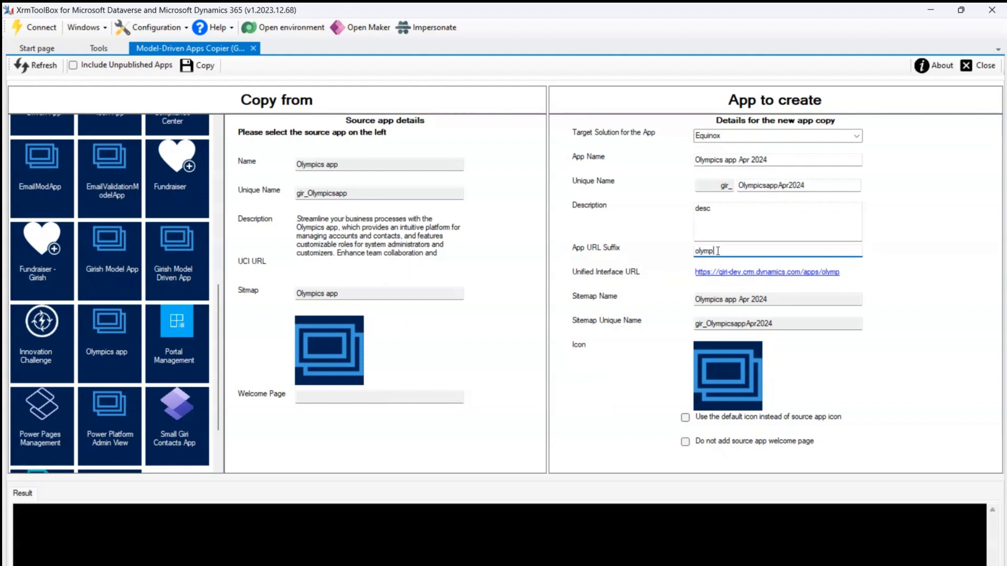
{"action": "left_click_drag", "start_coordinate": [718, 251], "coordinate": [683, 253]}
{"action": "key", "text": "BackSpace"}
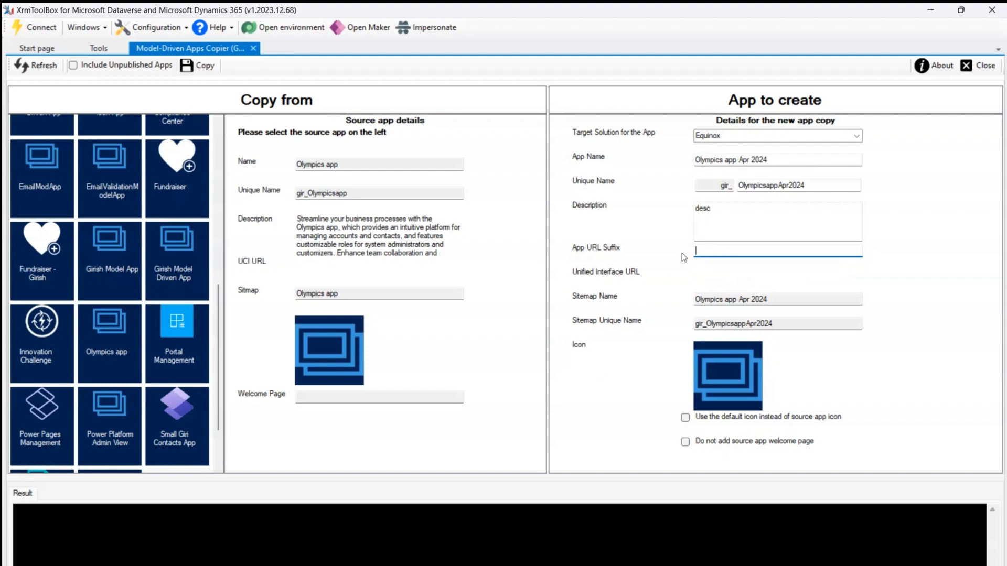
Copy Olympics app into the Equinox solution, agreeing to proceed without an app URL.
{"action": "left_click", "coordinate": [199, 67]}
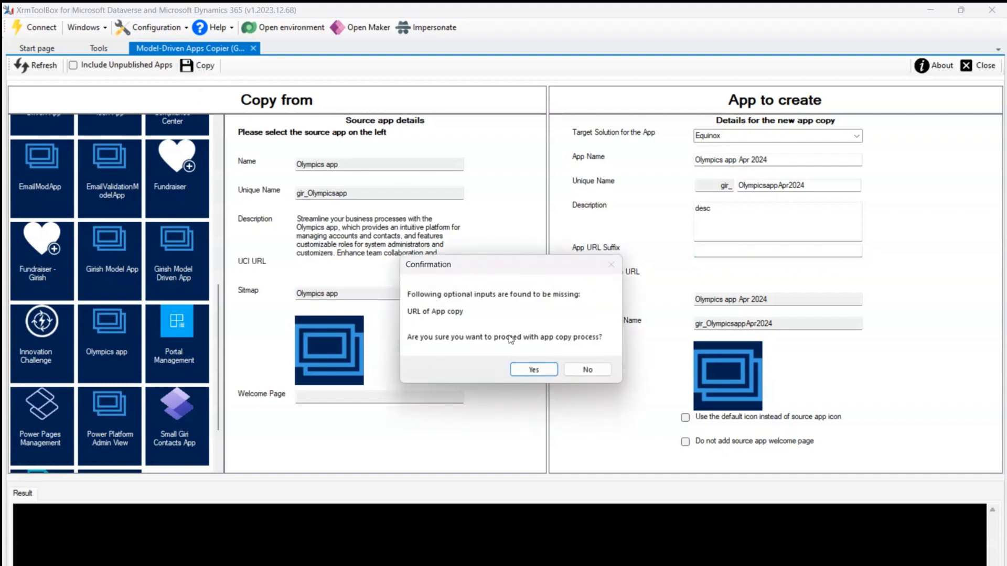
{"action": "left_click", "coordinate": [523, 369]}
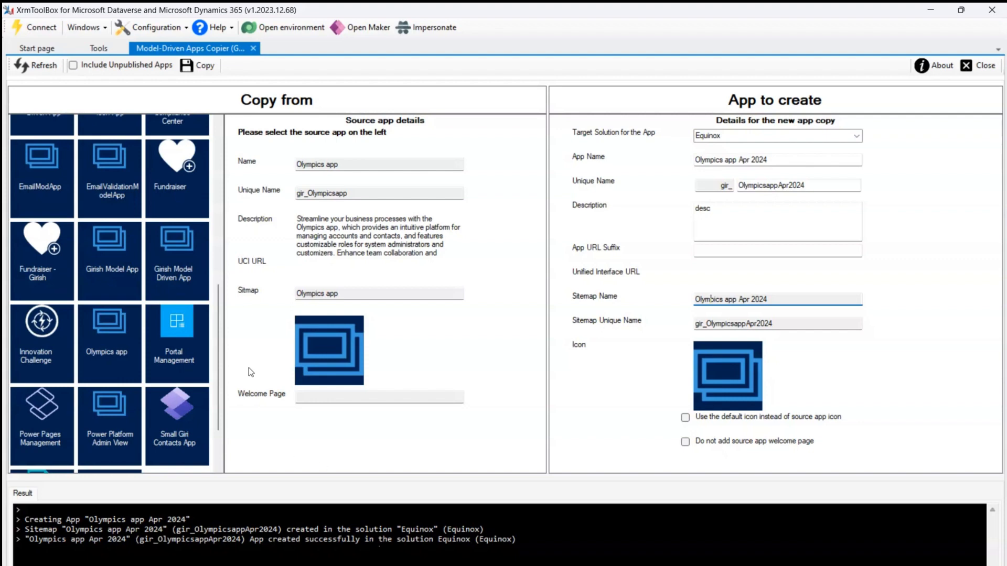
Refresh the source app list and include unpublished apps to locate Olympics app Apr 2024.
{"action": "mouse_move", "coordinate": [216, 316]}
{"action": "left_mouse_down"}
{"action": "mouse_move", "coordinate": [215, 148]}
{"action": "mouse_move", "coordinate": [225, 365]}
{"action": "mouse_move", "coordinate": [222, 252]}
{"action": "mouse_move", "coordinate": [248, 136]}
{"action": "left_mouse_up"}
{"action": "left_click", "coordinate": [34, 70]}
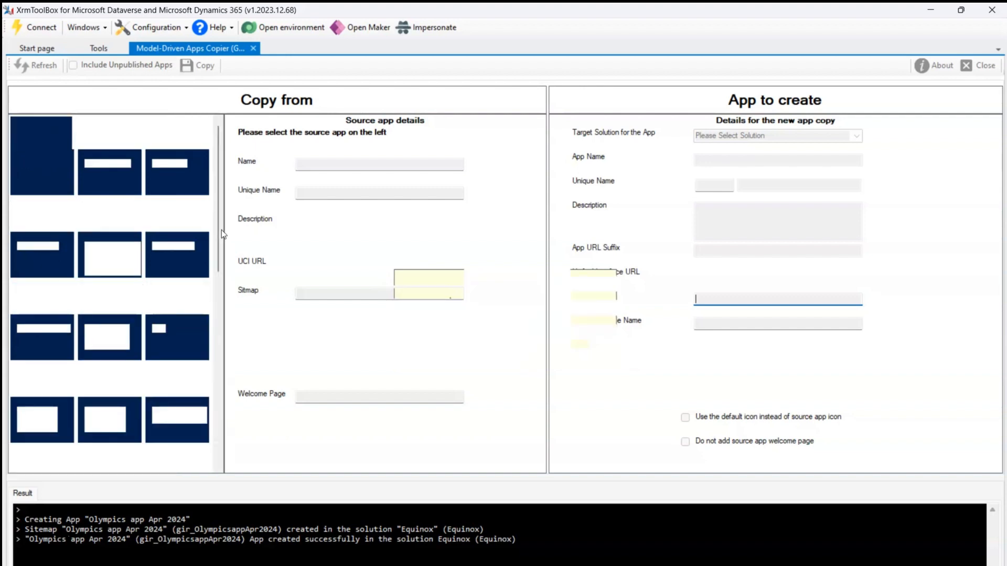
{"action": "left_click_drag", "start_coordinate": [219, 229], "coordinate": [235, 381]}
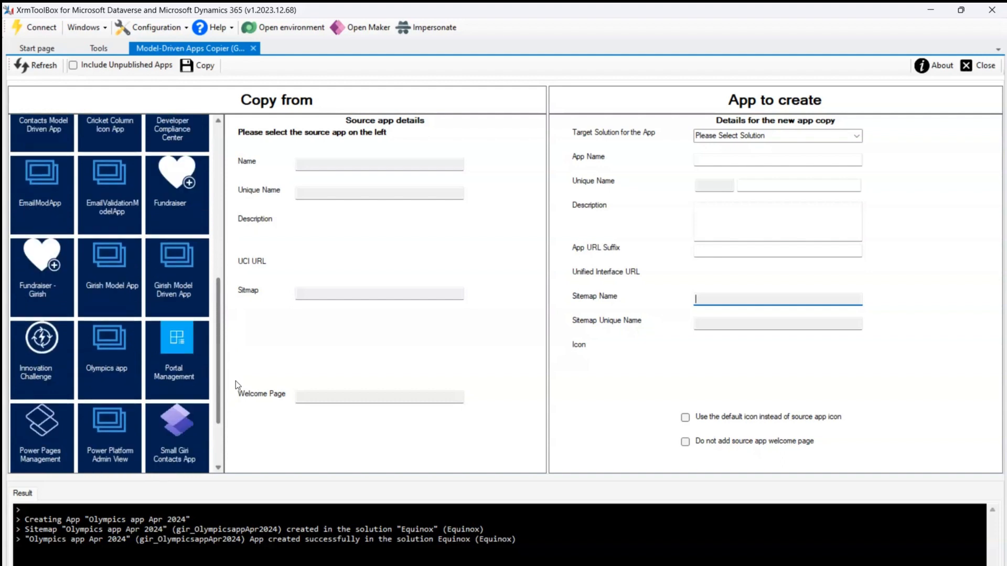
{"action": "left_click", "coordinate": [73, 65]}
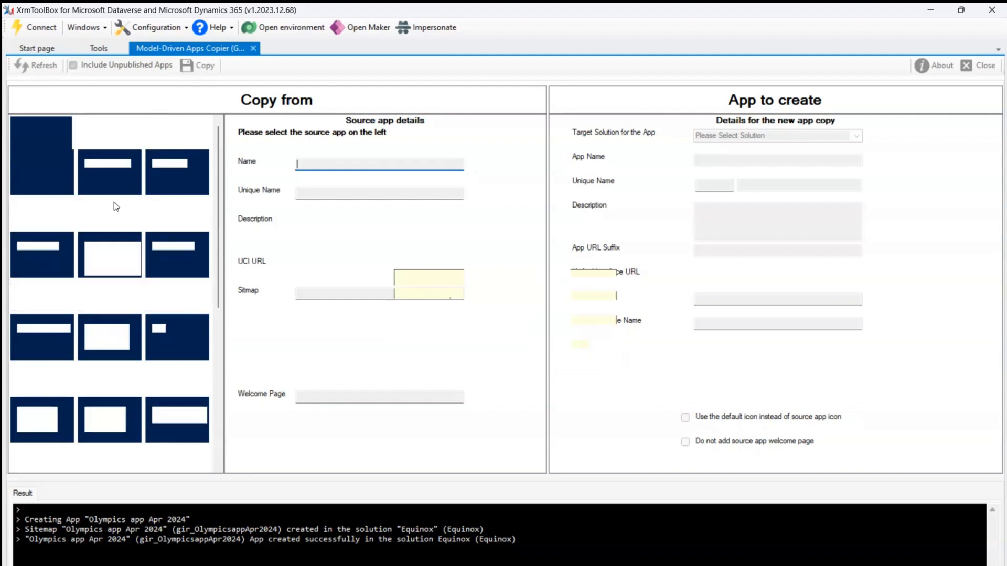
{"action": "left_click_drag", "start_coordinate": [217, 215], "coordinate": [244, 373]}
{"action": "mouse_move", "coordinate": [187, 314]}
{"action": "left_mouse_down"}
{"action": "mouse_move", "coordinate": [151, 310]}
{"action": "mouse_move", "coordinate": [203, 361]}
{"action": "mouse_move", "coordinate": [178, 295]}
{"action": "left_mouse_up"}
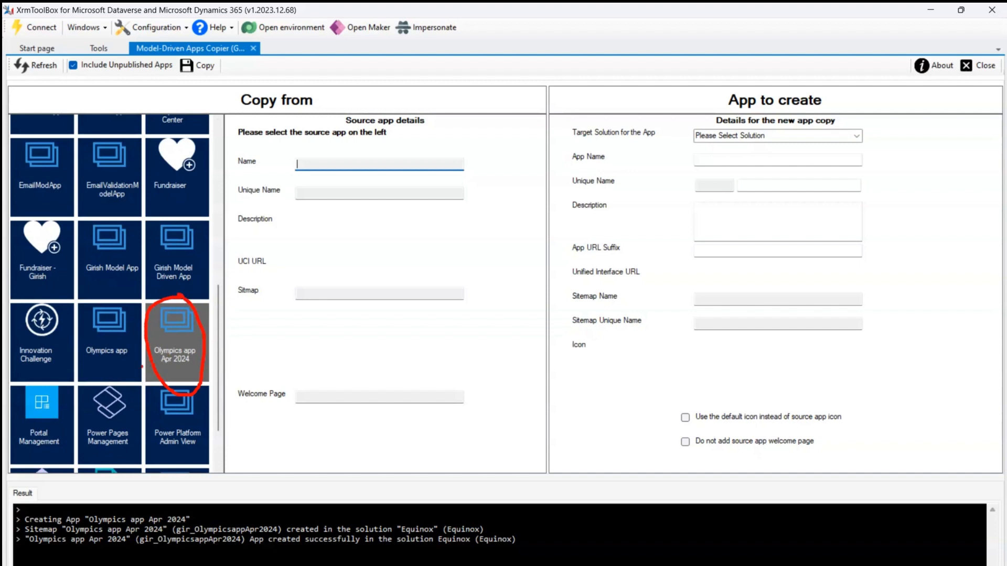
{"action": "left_click_drag", "start_coordinate": [117, 369], "coordinate": [148, 377]}
{"action": "mouse_move", "coordinate": [77, 56]}
{"action": "left_mouse_down"}
{"action": "mouse_move", "coordinate": [54, 89]}
{"action": "mouse_move", "coordinate": [181, 69]}
{"action": "mouse_move", "coordinate": [81, 58]}
{"action": "left_mouse_up"}
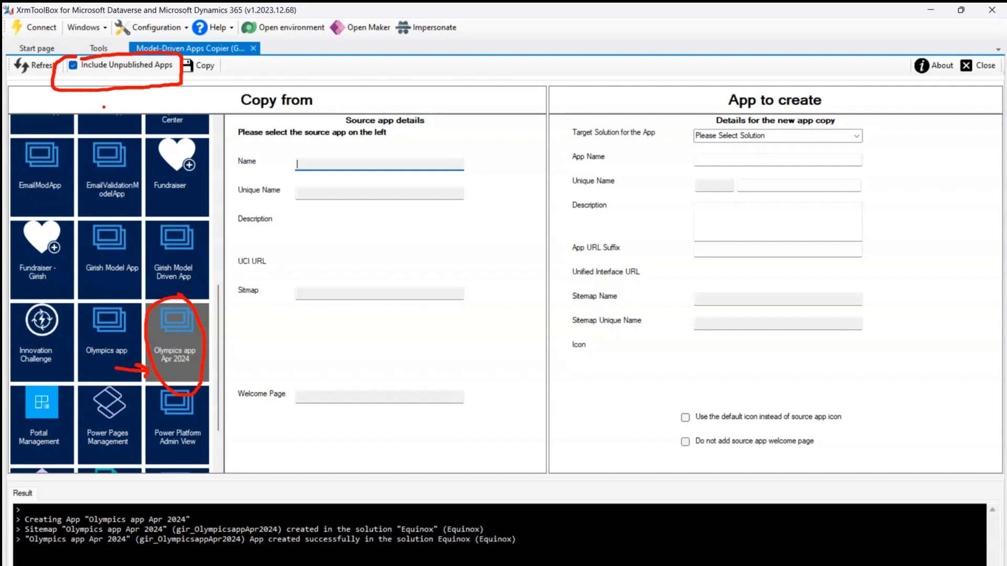
{"action": "mouse_move", "coordinate": [124, 93]}
{"action": "left_mouse_down"}
{"action": "mouse_move", "coordinate": [160, 288]}
{"action": "mouse_move", "coordinate": [150, 297]}
{"action": "mouse_move", "coordinate": [160, 304]}
{"action": "left_mouse_up"}
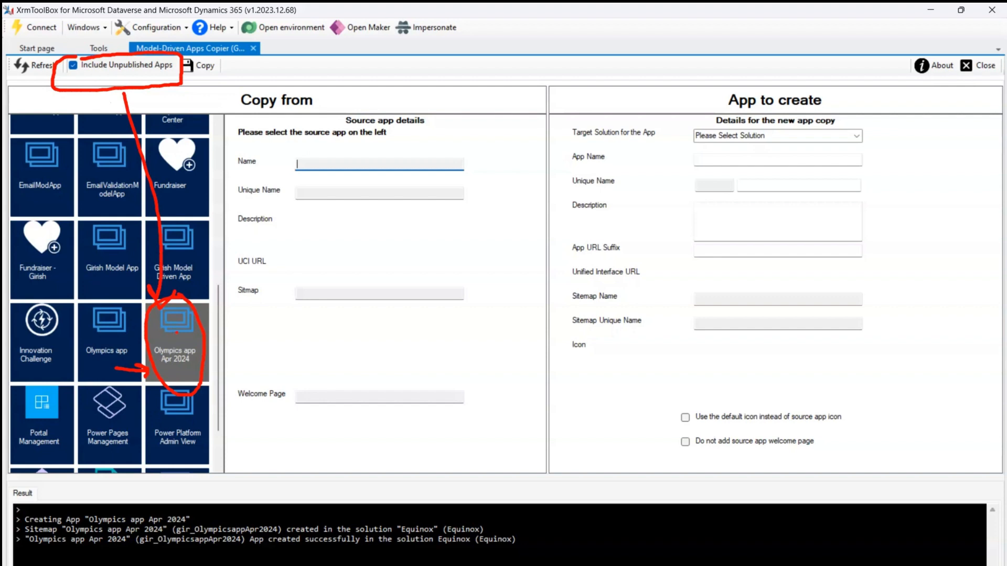